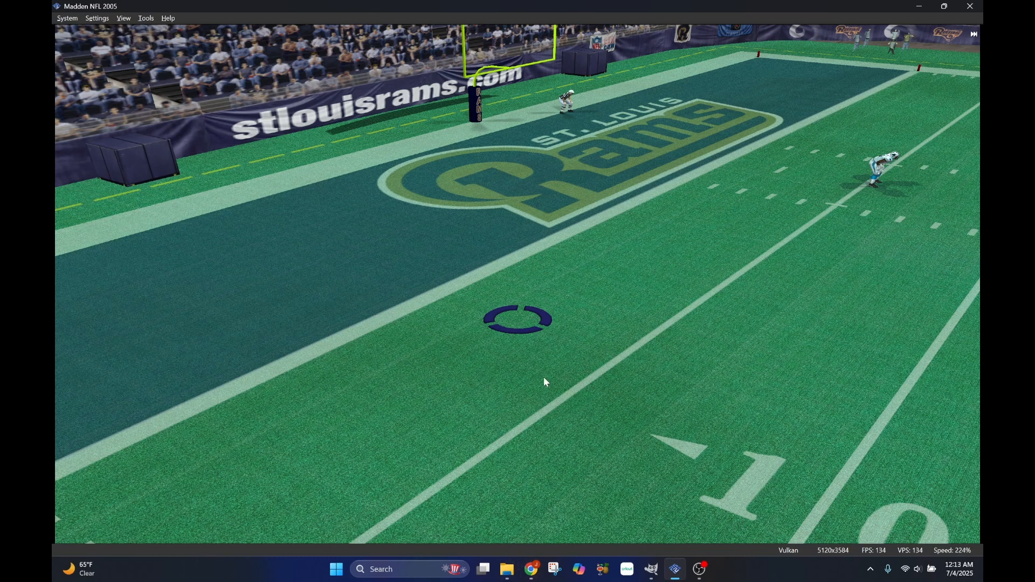
In File Explorer, copy the St. Louis Rams end zone texture from the SLUS-21000 dumps folder into the replacements folder
{"action": "mouse_move", "coordinate": [507, 570]}
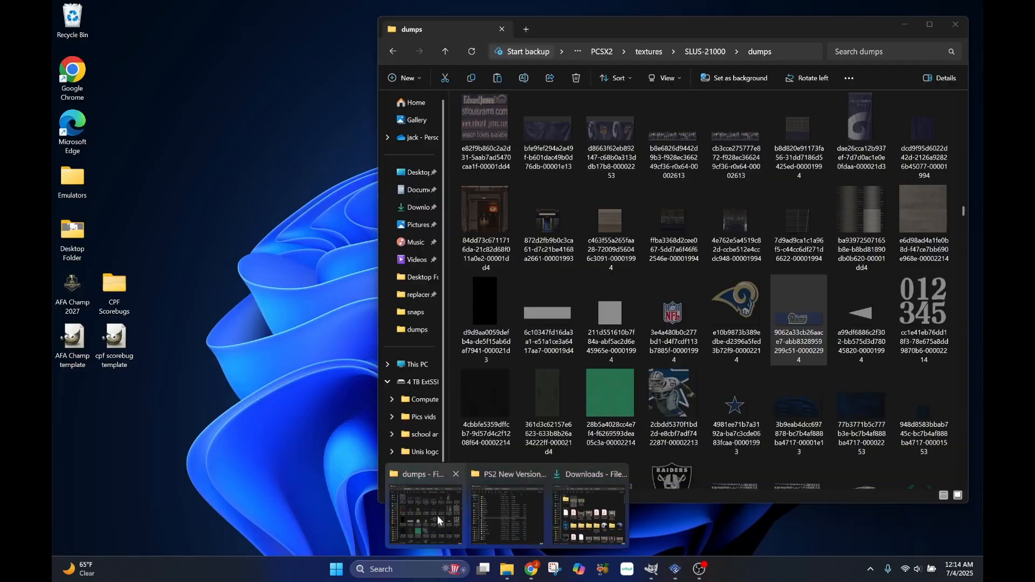
{"action": "left_click", "coordinate": [437, 515]}
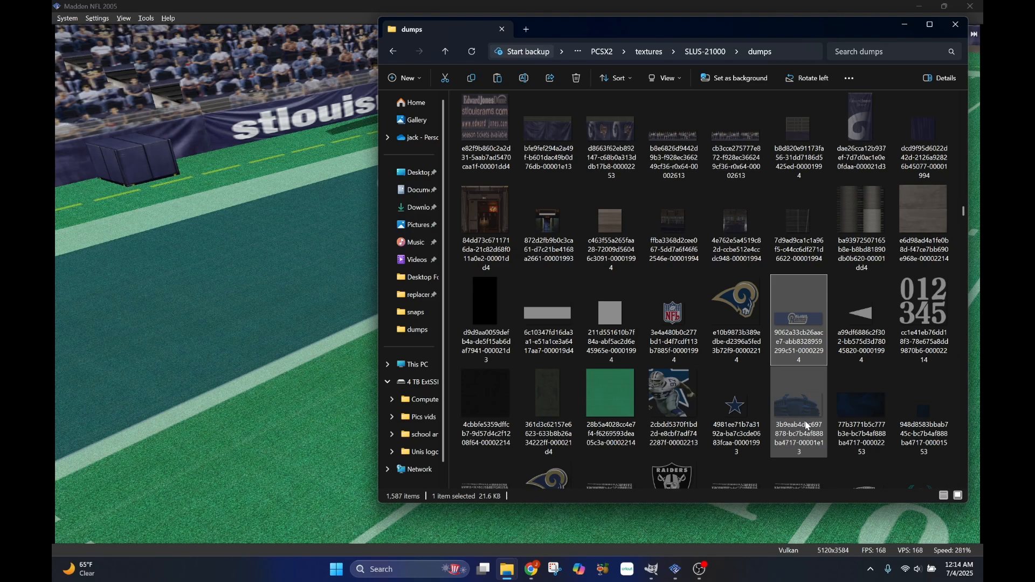
{"action": "mouse_move", "coordinate": [791, 328]}
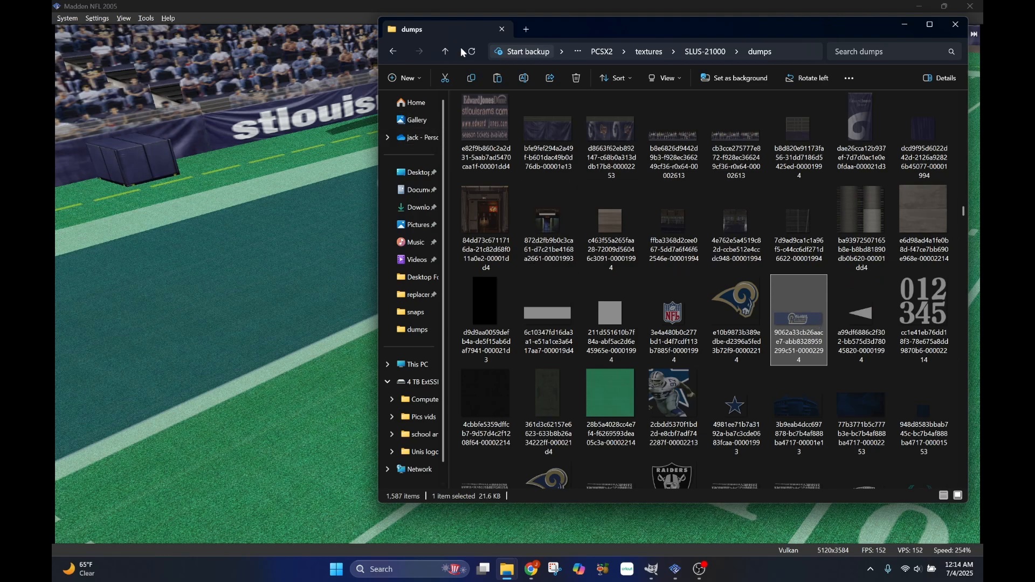
{"action": "key", "text": "BackSpace"}
{"action": "double_click", "coordinate": [490, 147]}
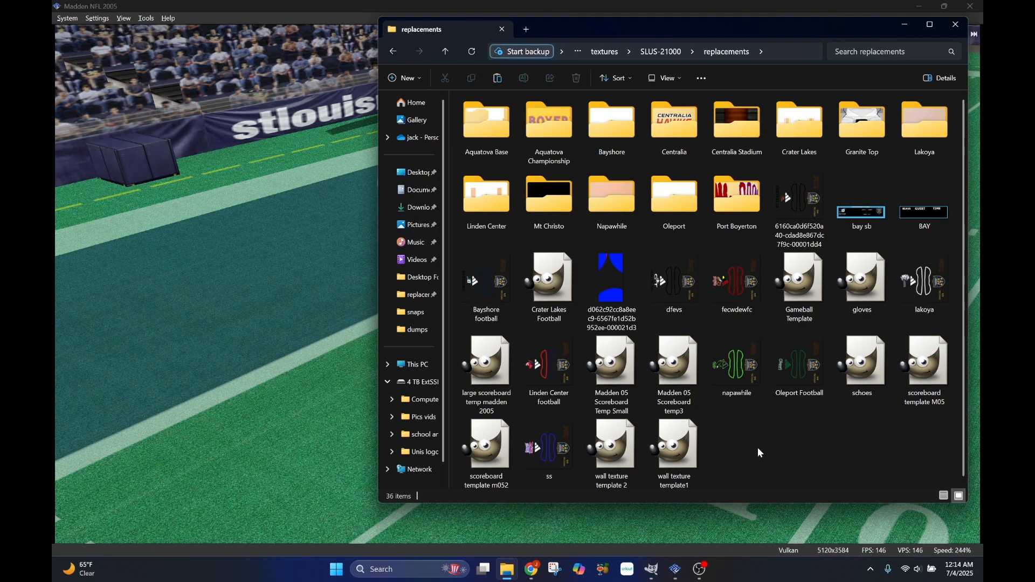
{"action": "key", "text": "ctrl+v"}
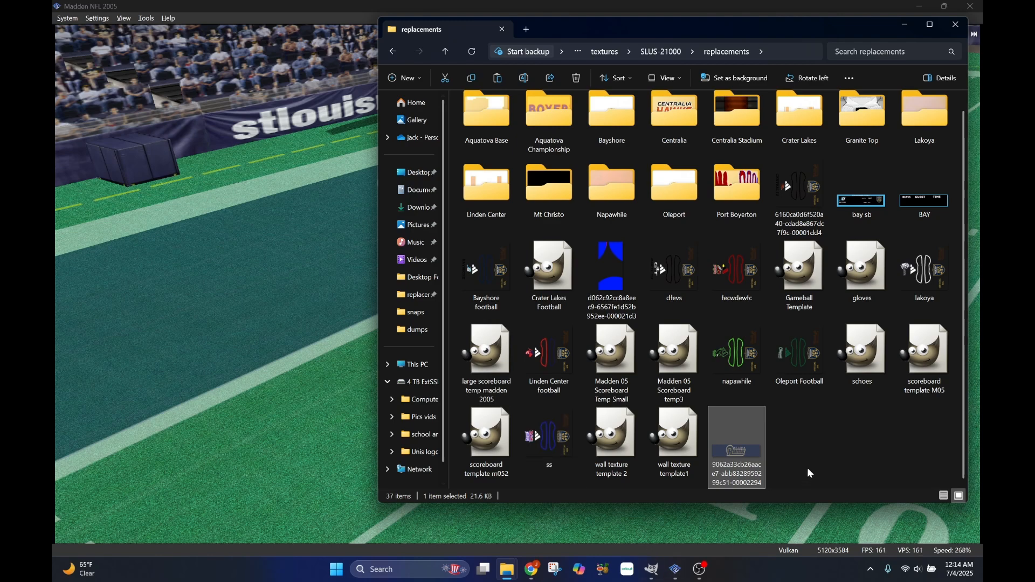
Open the Rams end zone texture from the replacements folder in GIMP
{"action": "left_click", "coordinate": [833, 442]}
{"action": "left_click", "coordinate": [727, 461]}
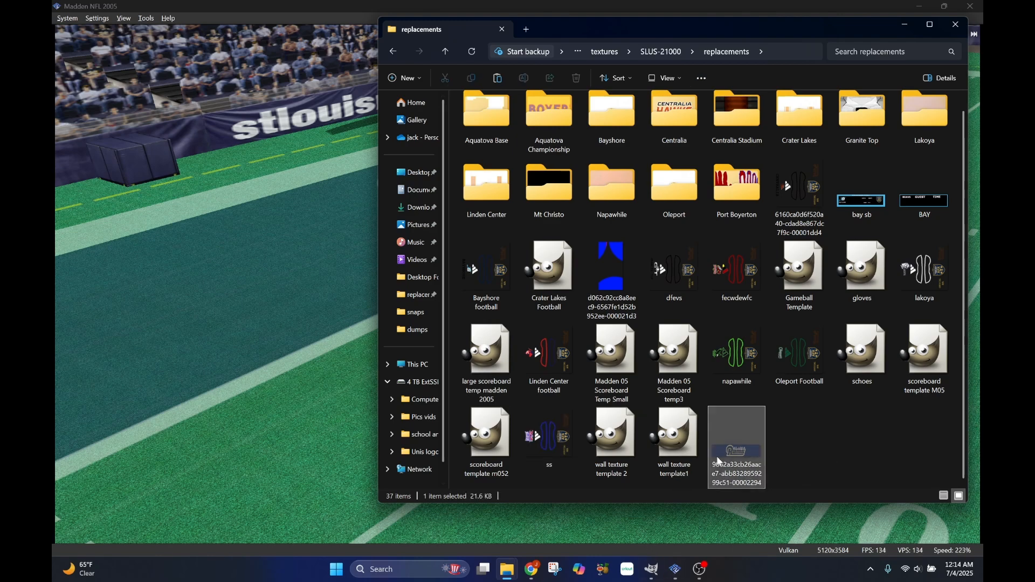
{"action": "right_click", "coordinate": [728, 462]}
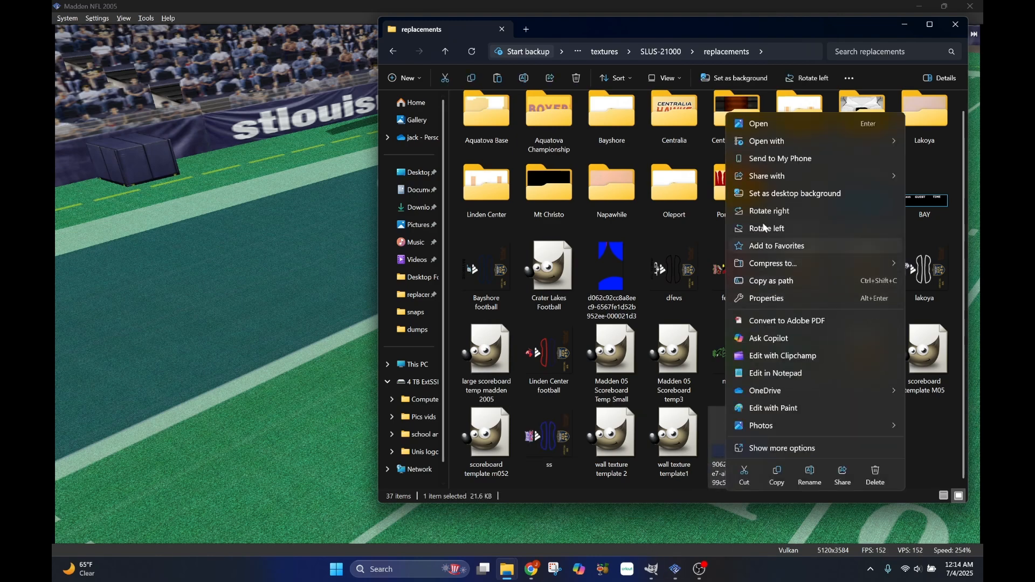
{"action": "mouse_move", "coordinate": [767, 146]}
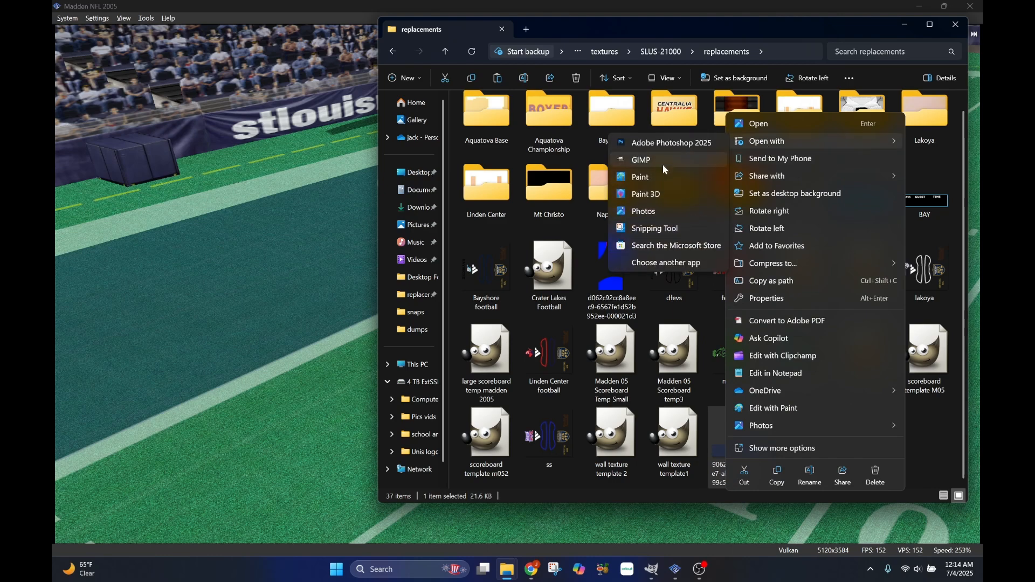
{"action": "left_click", "coordinate": [667, 165]}
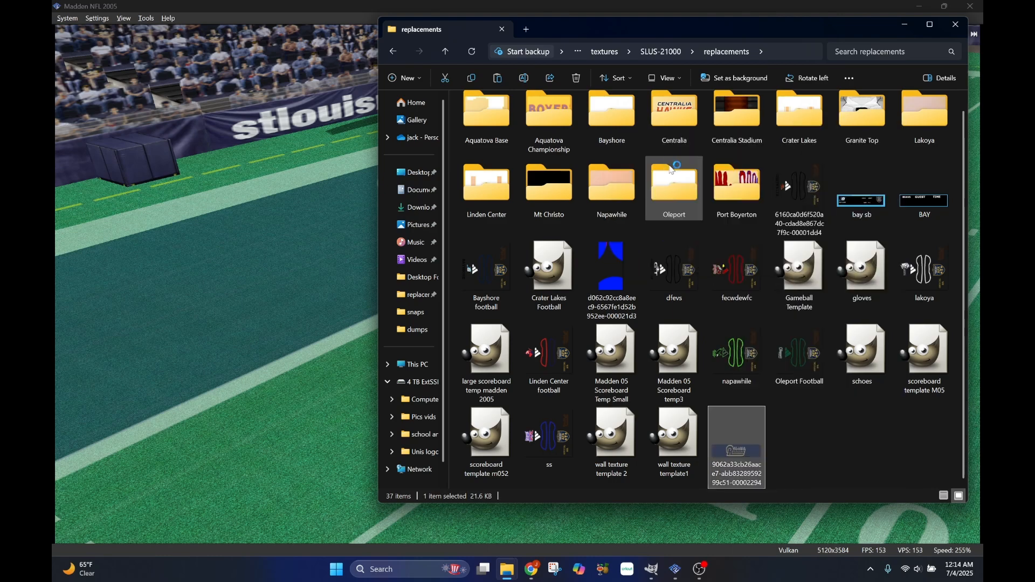
{"action": "left_click", "coordinate": [652, 569]}
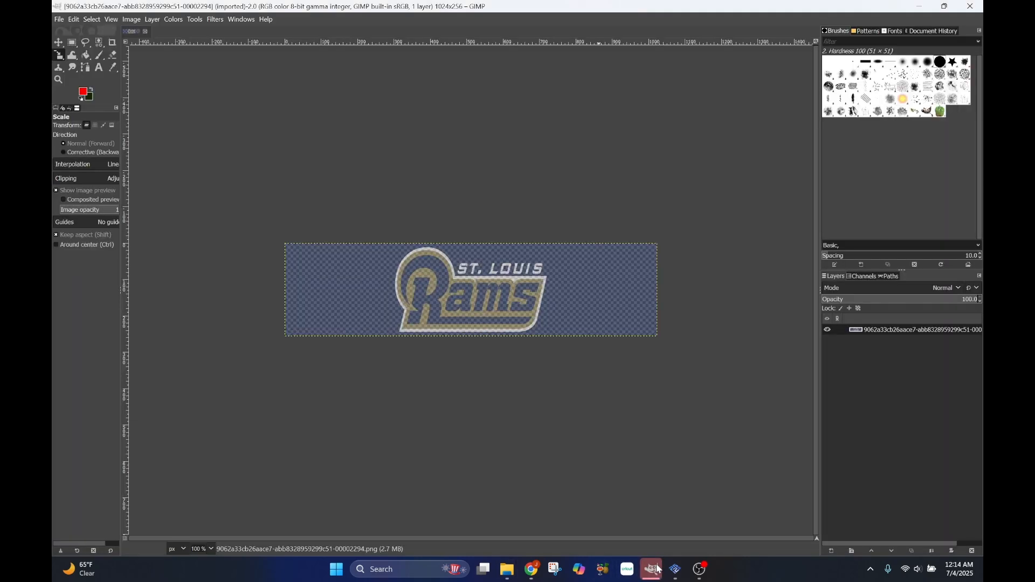
Try painting over the whole Rams texture in red with the Paintbrush, and undo the strokes
{"action": "left_click", "coordinate": [314, 321]}
{"action": "key", "text": "ctrl+a"}
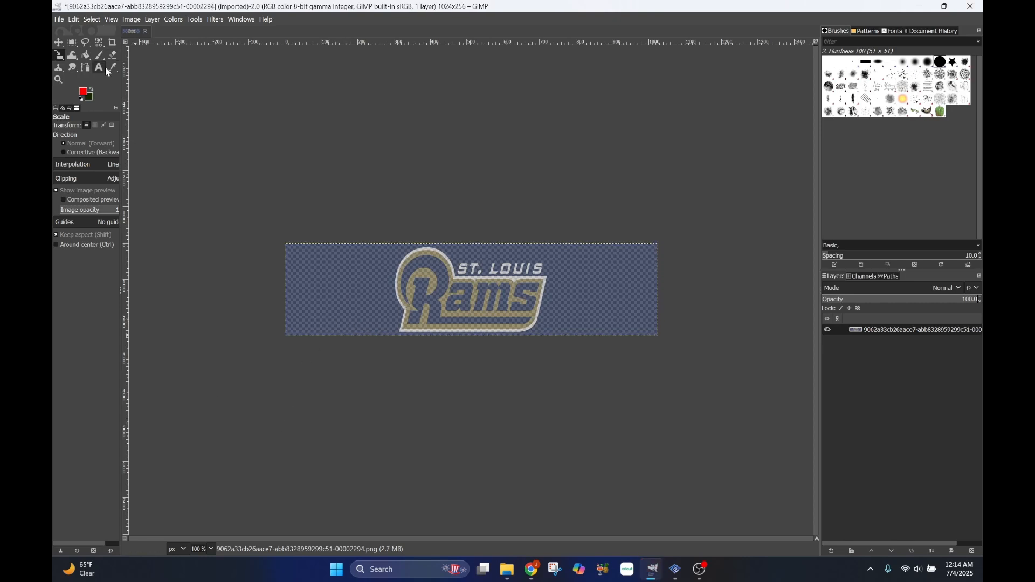
{"action": "left_click", "coordinate": [85, 97]}
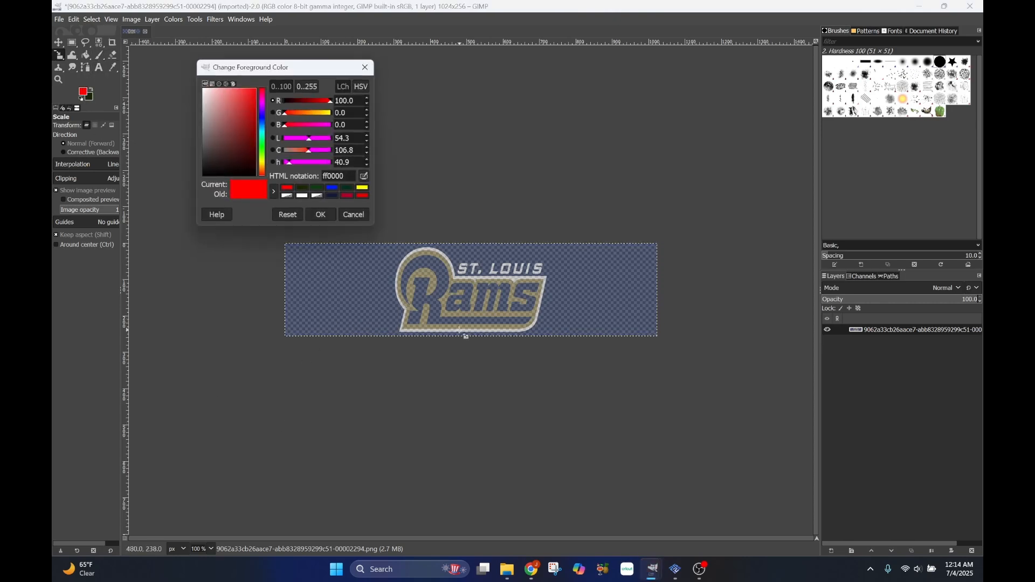
{"action": "left_click", "coordinate": [354, 216]}
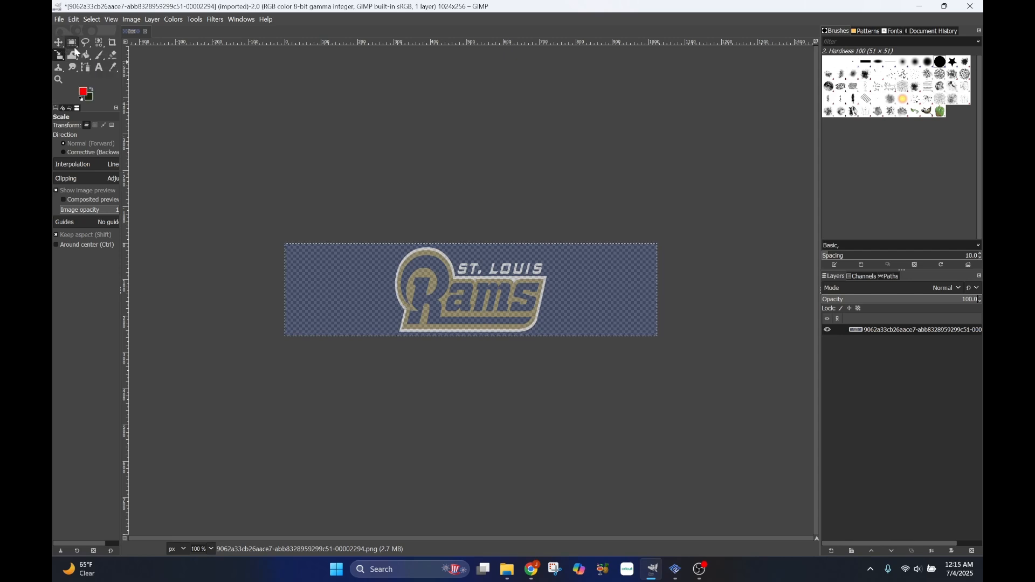
{"action": "left_click", "coordinate": [101, 50]}
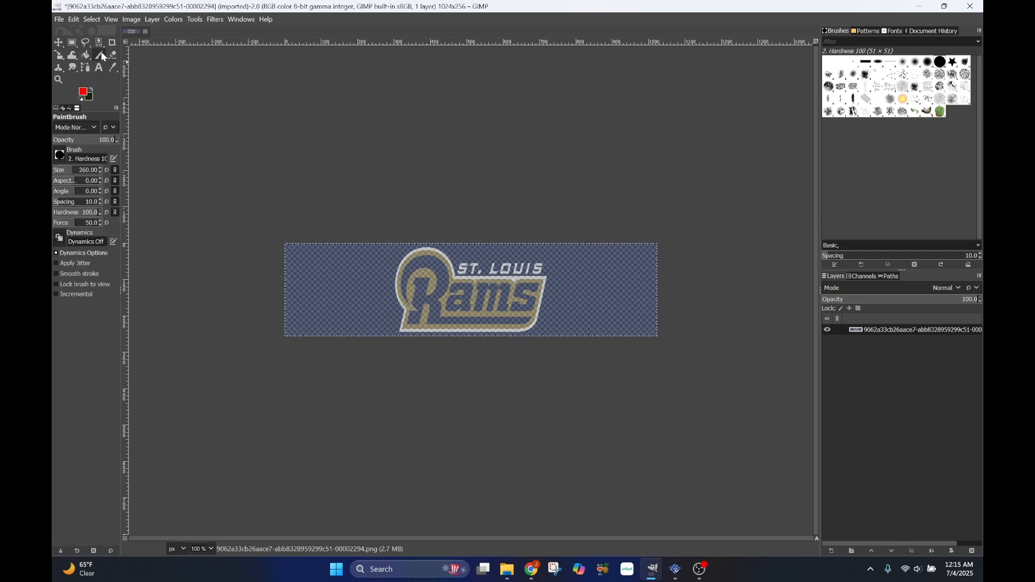
{"action": "mouse_move", "coordinate": [375, 291]}
{"action": "left_mouse_down"}
{"action": "mouse_move", "coordinate": [733, 269]}
{"action": "mouse_move", "coordinate": [254, 328]}
{"action": "left_mouse_up"}
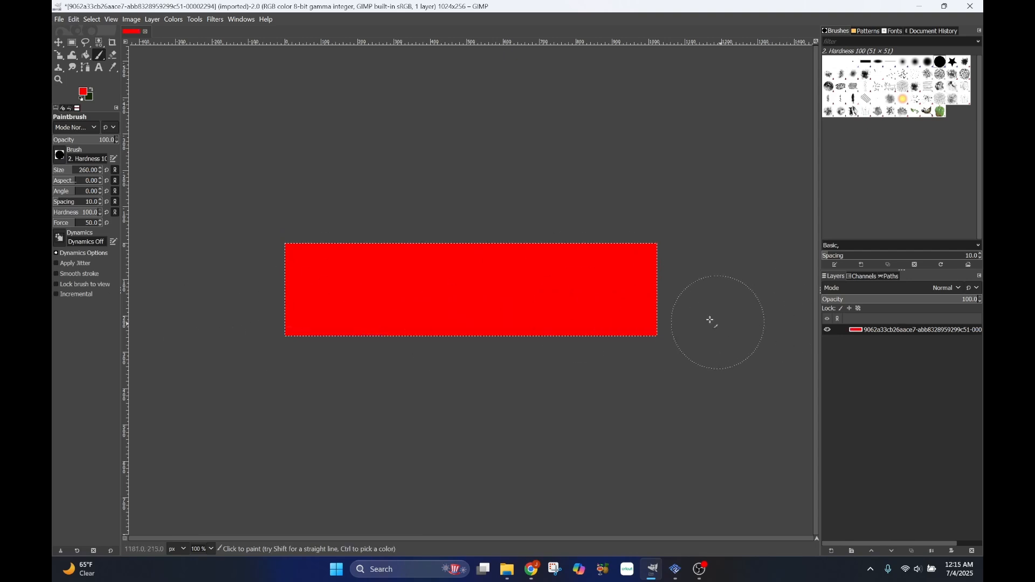
{"action": "key", "text": "ctrl+z"}
{"action": "key", "text": "ctrl+z"}
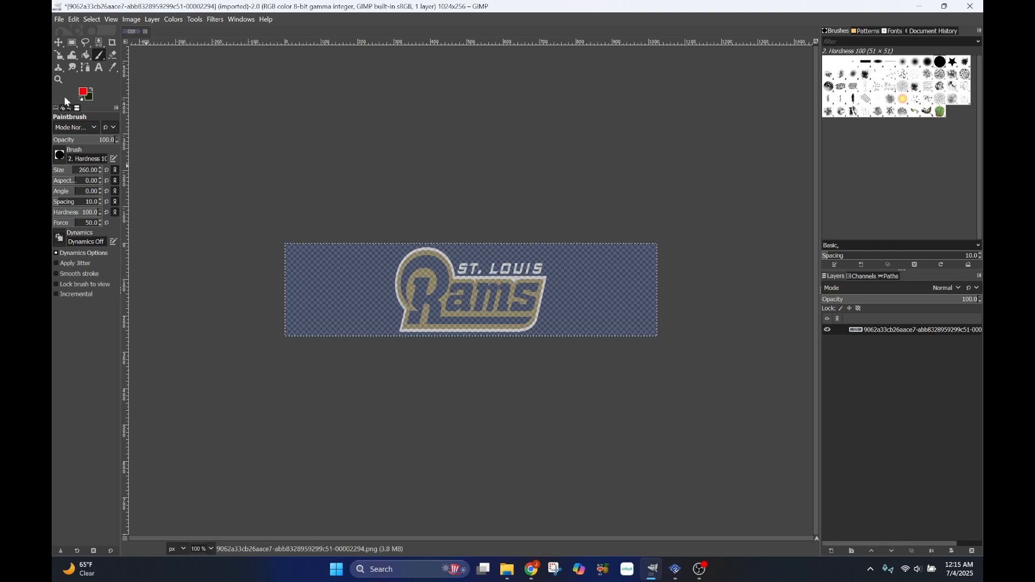
Set the foreground color to a dark blue and paint over the entire Rams texture with the Paintbrush
{"action": "left_click", "coordinate": [84, 92]}
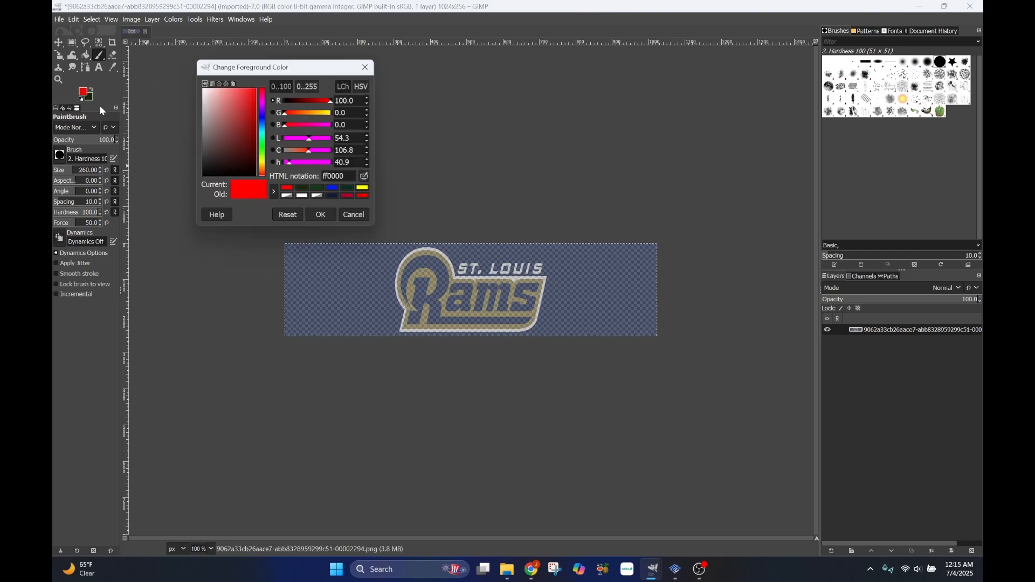
{"action": "left_click", "coordinate": [262, 116]}
{"action": "left_click_drag", "start_coordinate": [255, 93], "coordinate": [265, 146]}
{"action": "left_click", "coordinate": [320, 214]}
{"action": "left_click_drag", "start_coordinate": [335, 250], "coordinate": [798, 246]}
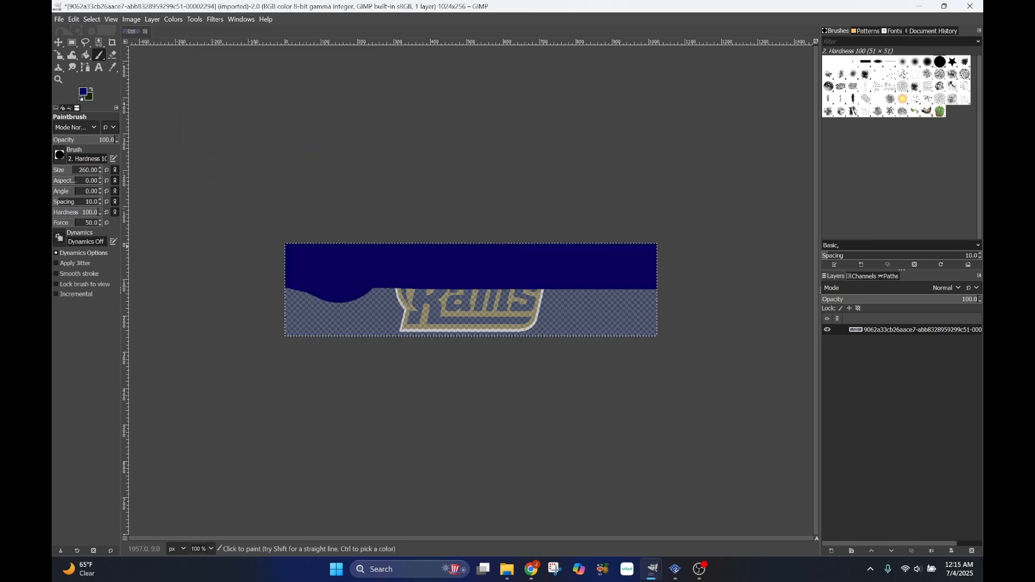
{"action": "left_click_drag", "start_coordinate": [981, 246], "coordinate": [184, 318]}
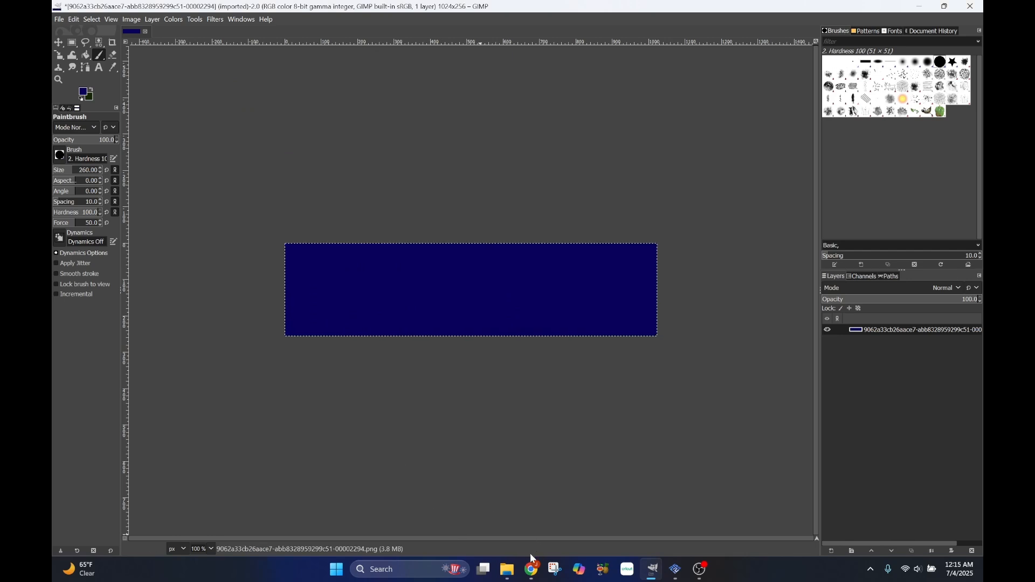
Uncover the desktop and bring the AFA Champ 2027 image from it into the texture as a new layer
{"action": "mouse_move", "coordinate": [507, 571]}
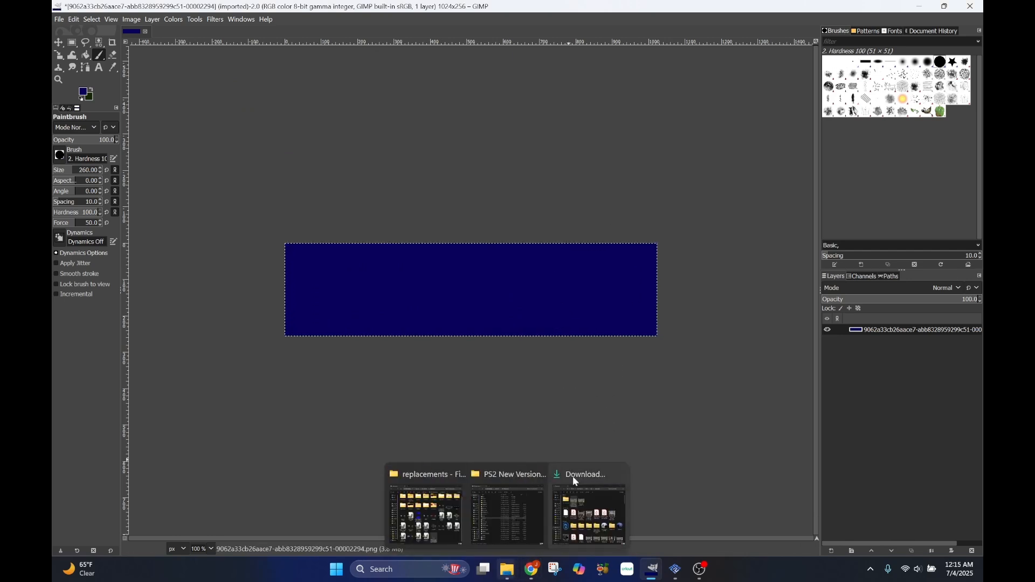
{"action": "left_click_drag", "start_coordinate": [620, 12], "coordinate": [595, 73]}
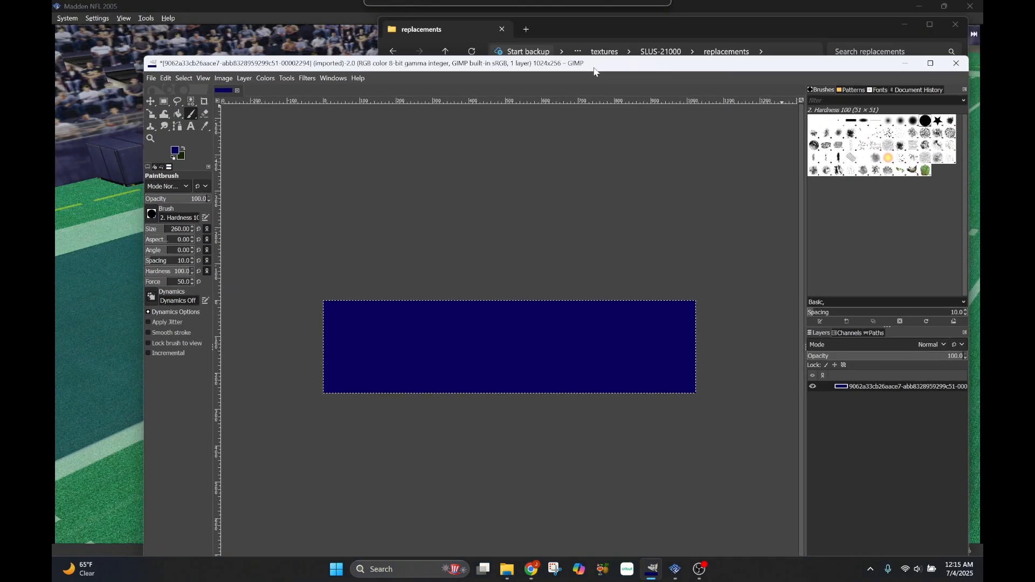
{"action": "left_click", "coordinate": [919, 6]}
{"action": "left_click_drag", "start_coordinate": [65, 285], "coordinate": [539, 346]}
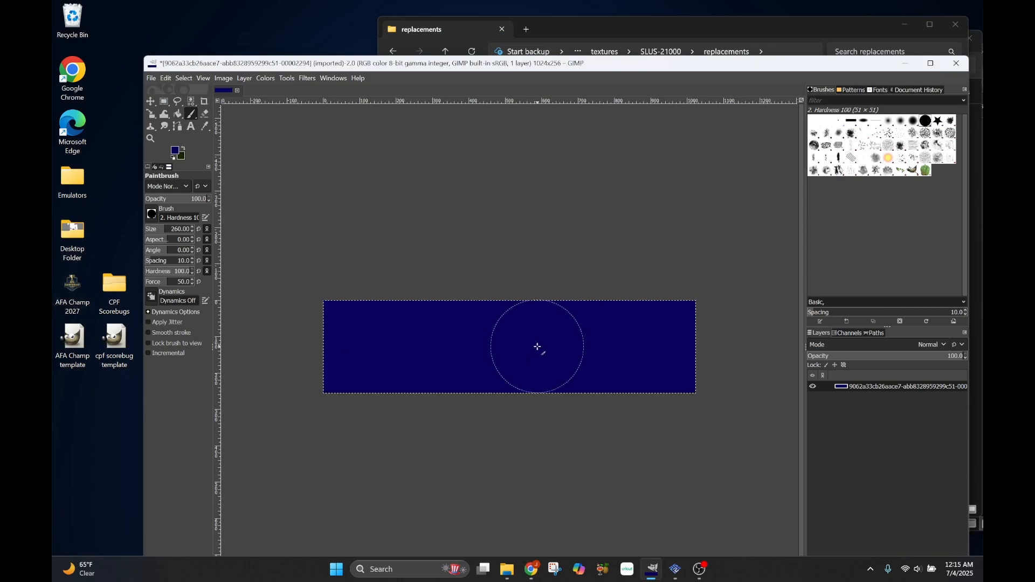
{"action": "left_click", "coordinate": [151, 114]}
{"action": "left_click_drag", "start_coordinate": [324, 301], "coordinate": [429, 361]}
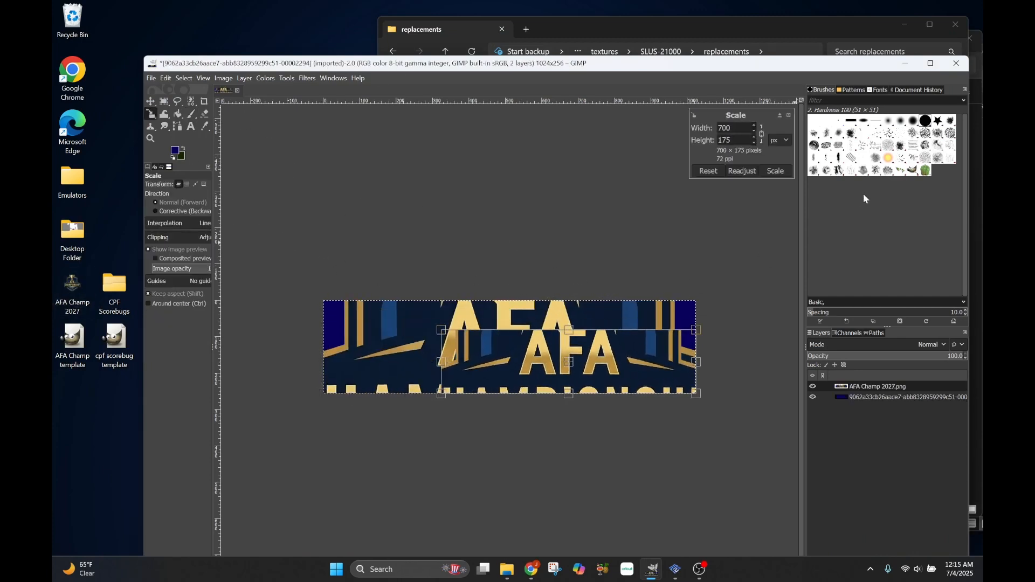
{"action": "left_click", "coordinate": [789, 115]}
Clear the selection and scale the AFA Champ 2027 layer down to 324 x 275 pixels, centered on the blue background
{"action": "left_click", "coordinate": [168, 103]}
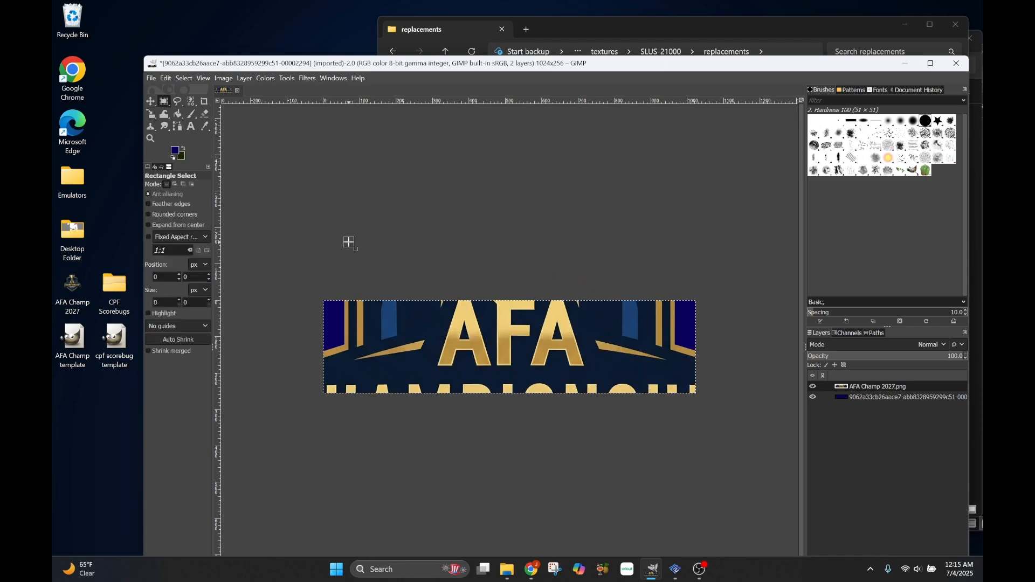
{"action": "left_click", "coordinate": [155, 115]}
{"action": "left_click", "coordinate": [307, 201]}
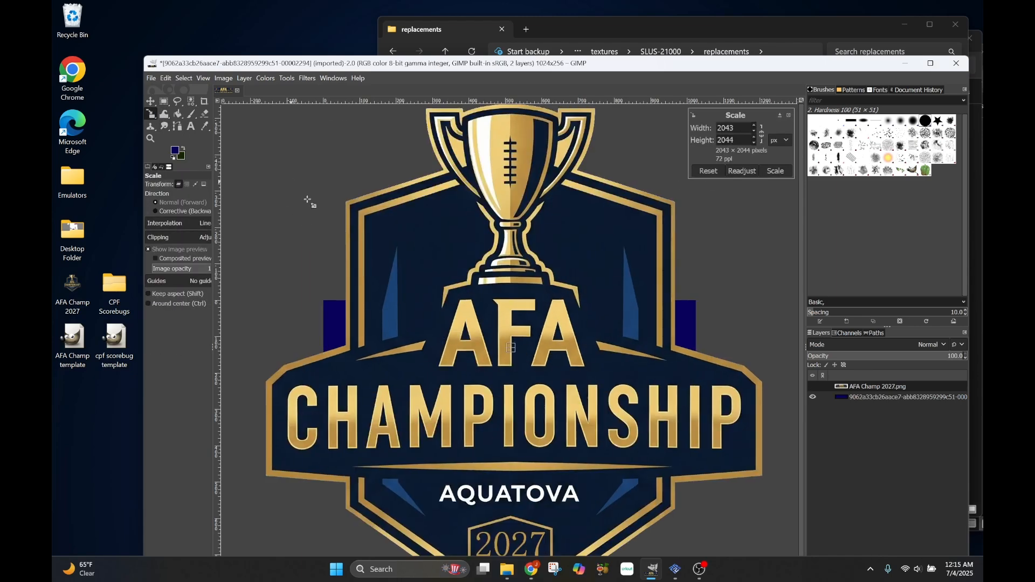
{"action": "left_click_drag", "start_coordinate": [592, 534], "coordinate": [611, 507]}
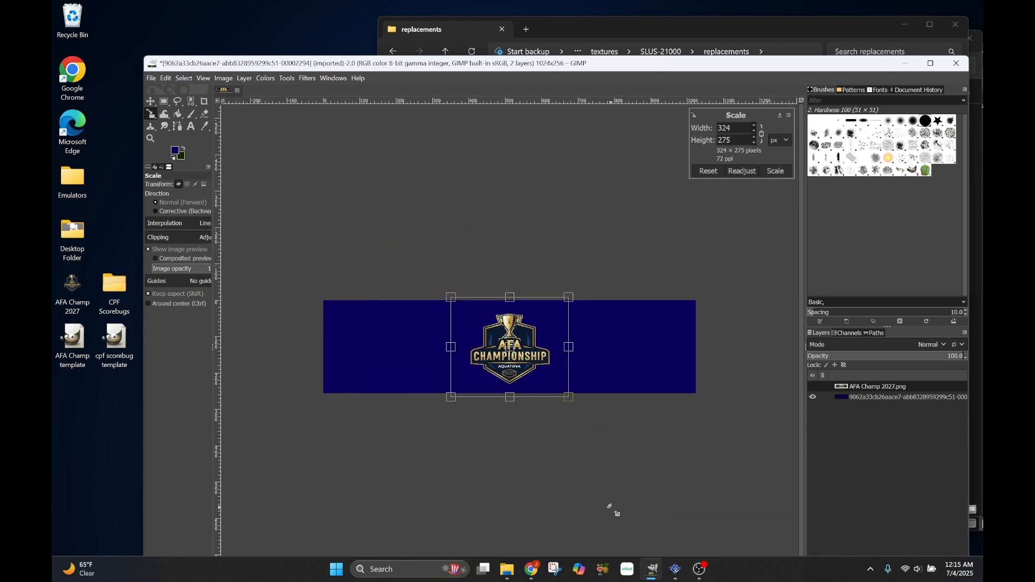
{"action": "left_click", "coordinate": [775, 171]}
Sample the dark navy from the AFA Championship logo and bucket-fill the background texture layer with it
{"action": "scroll", "coordinate": [536, 315], "scroll_direction": "up", "scroll_amount": 2}
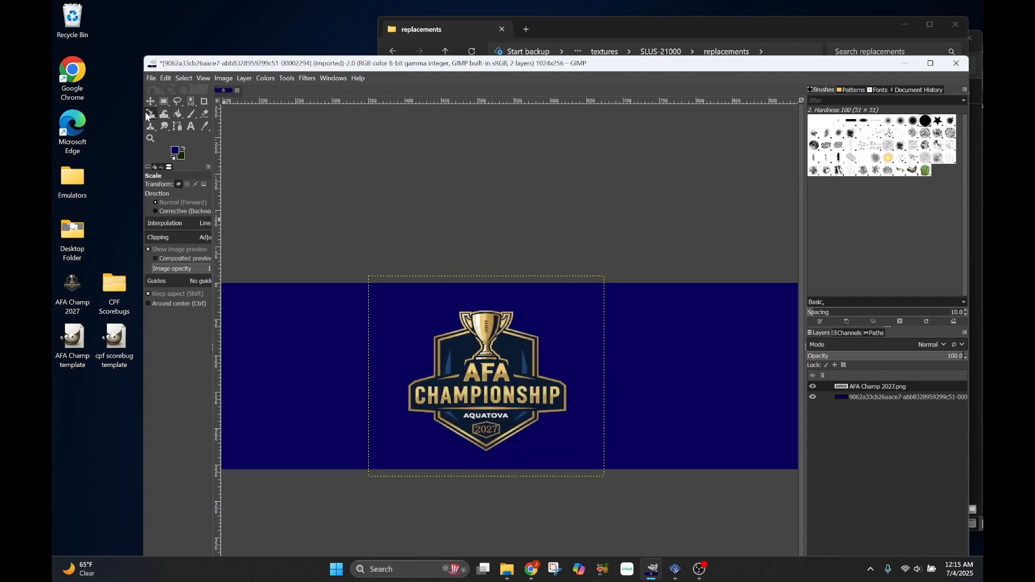
{"action": "left_click", "coordinate": [204, 126]}
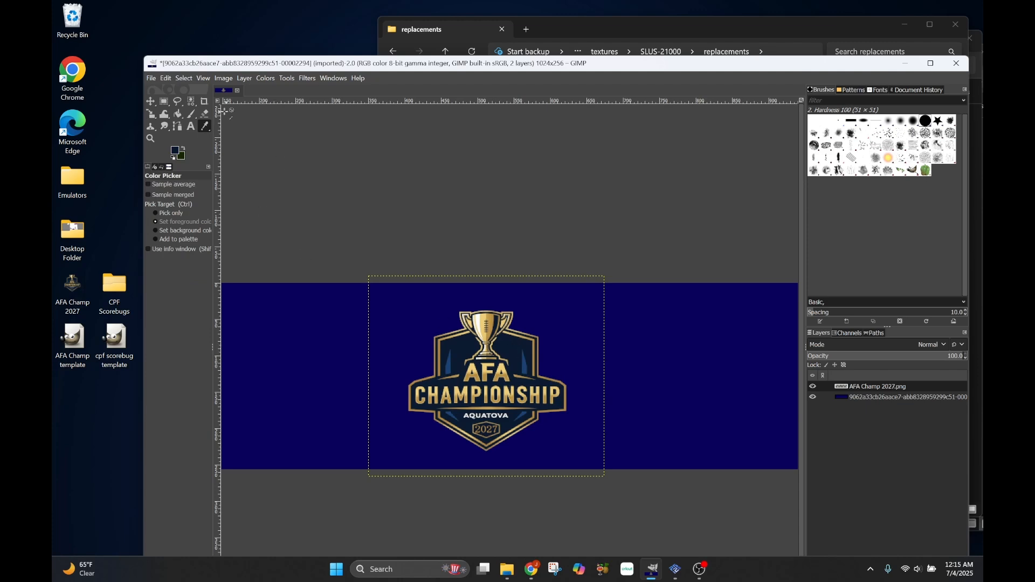
{"action": "left_click", "coordinate": [178, 113]}
{"action": "left_click", "coordinate": [863, 397]}
{"action": "left_click", "coordinate": [714, 381]}
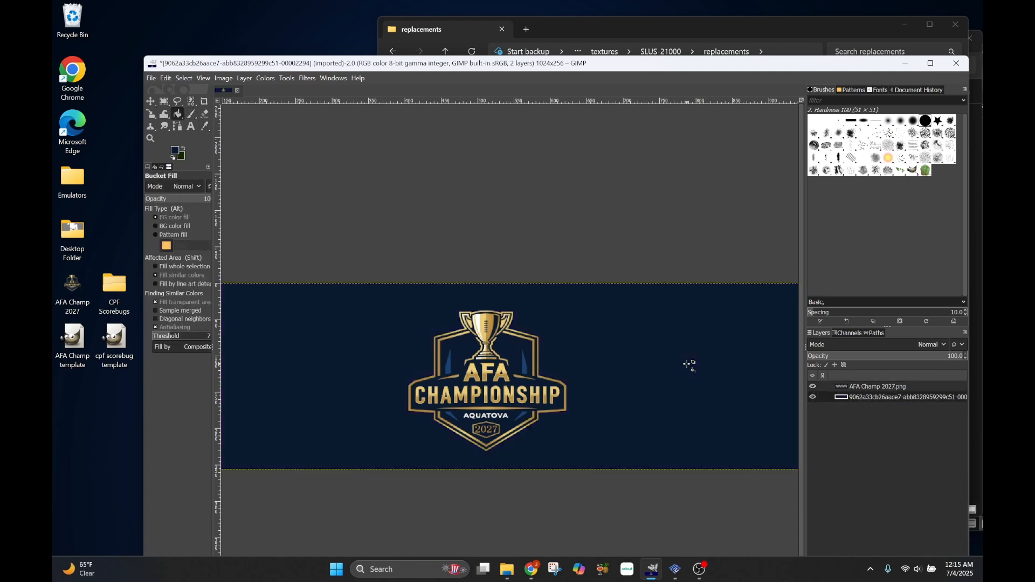
Export the finished end zone design by overwriting the original PNG texture in the replacements folder
{"action": "scroll", "coordinate": [456, 399], "scroll_direction": "down", "scroll_amount": 2}
{"action": "scroll", "coordinate": [454, 397], "scroll_direction": "up", "scroll_amount": 1}
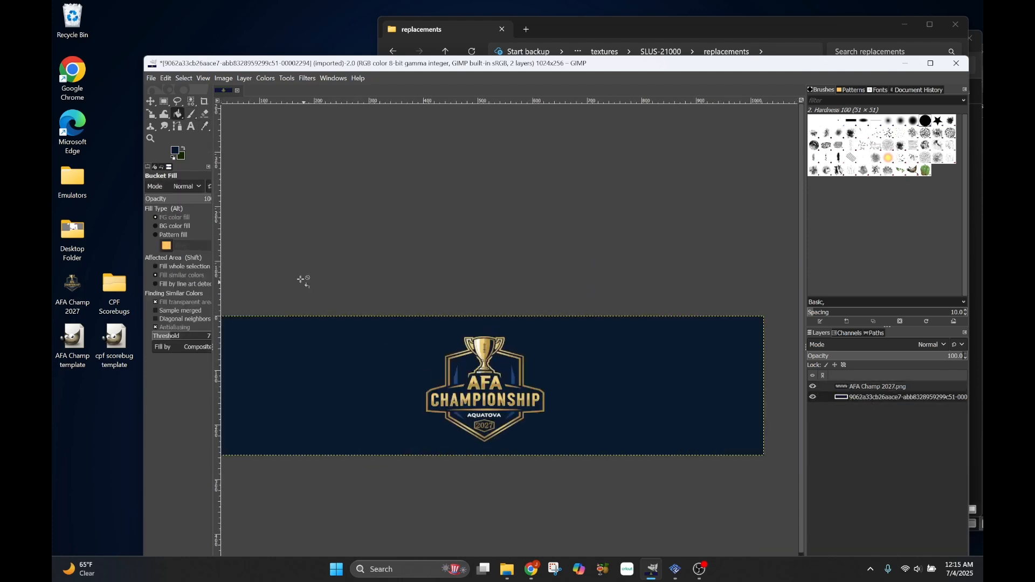
{"action": "left_click_drag", "start_coordinate": [422, 276], "coordinate": [467, 276]}
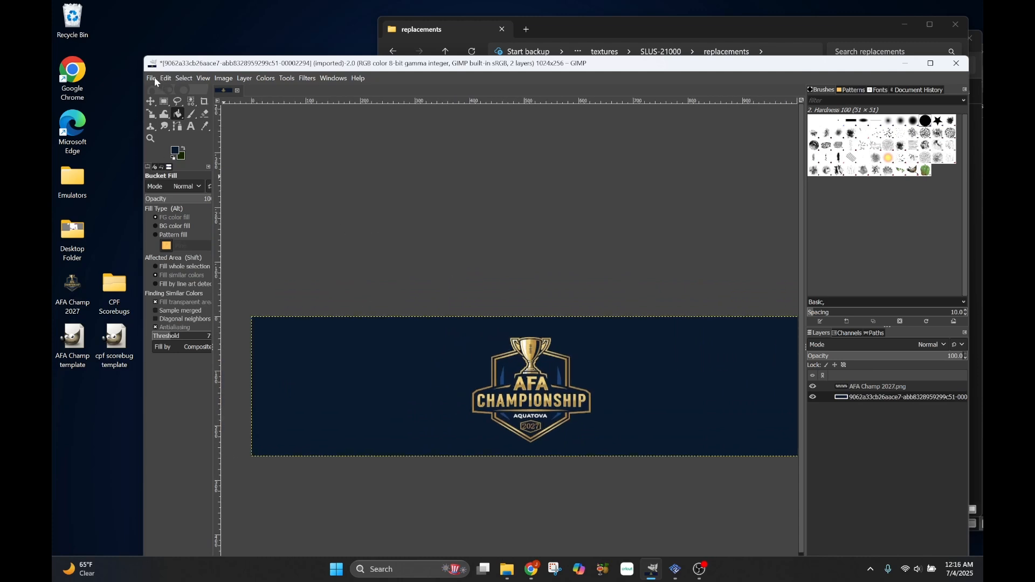
{"action": "left_click", "coordinate": [155, 77]}
{"action": "left_click", "coordinate": [153, 224]}
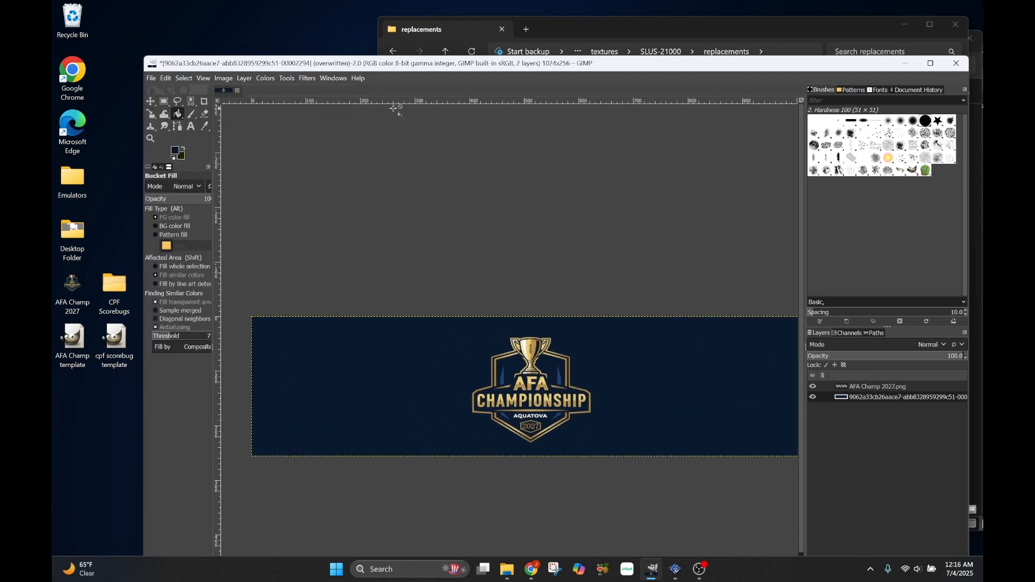
Check the updated texture in the replacements folder, switch to the PCSX2 game window, and toggle the renderer twice to reload the textures
{"action": "left_click", "coordinate": [587, 30]}
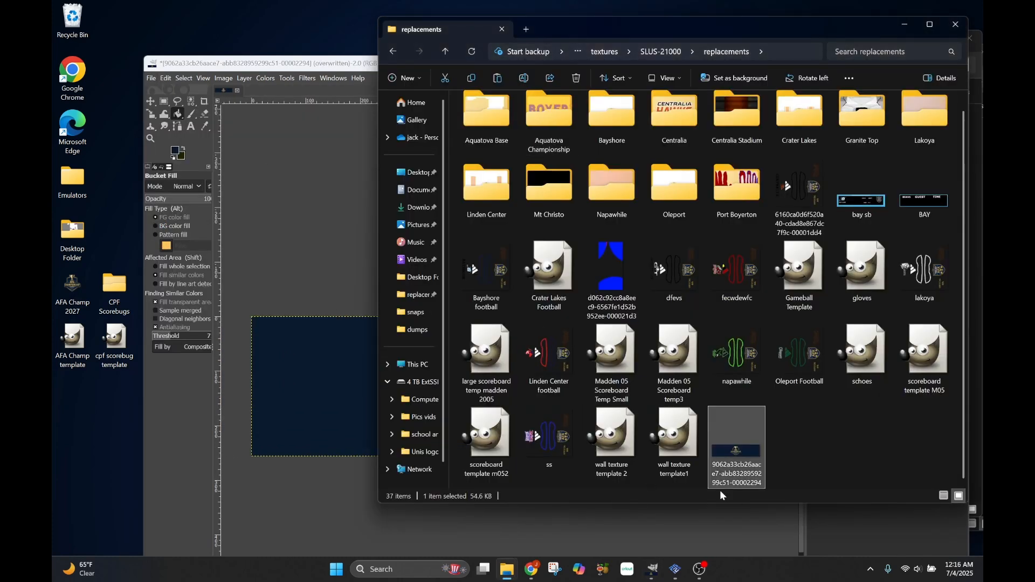
{"action": "left_click", "coordinate": [674, 576]}
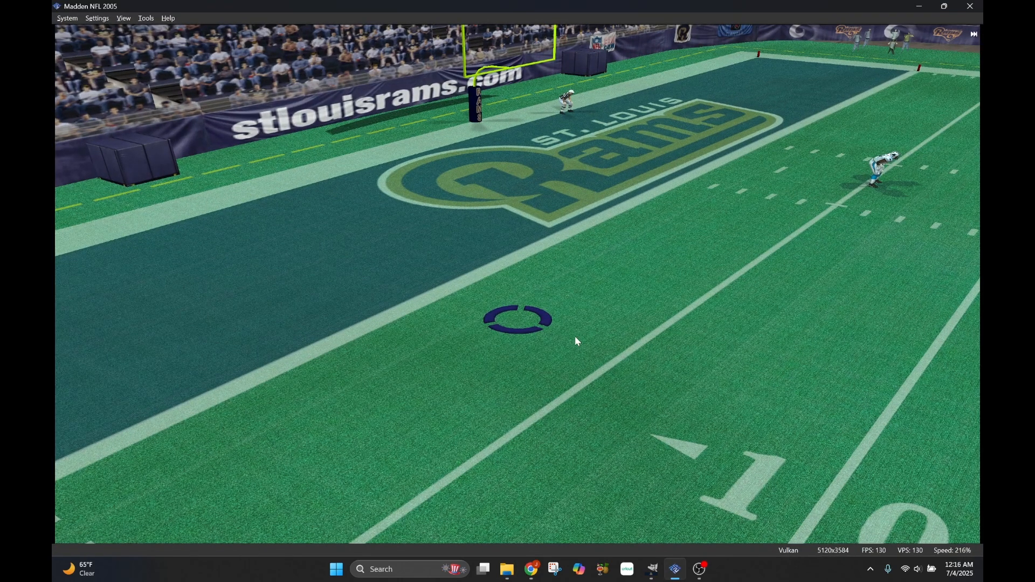
{"action": "key", "text": "F9"}
{"action": "key", "text": "F9"}
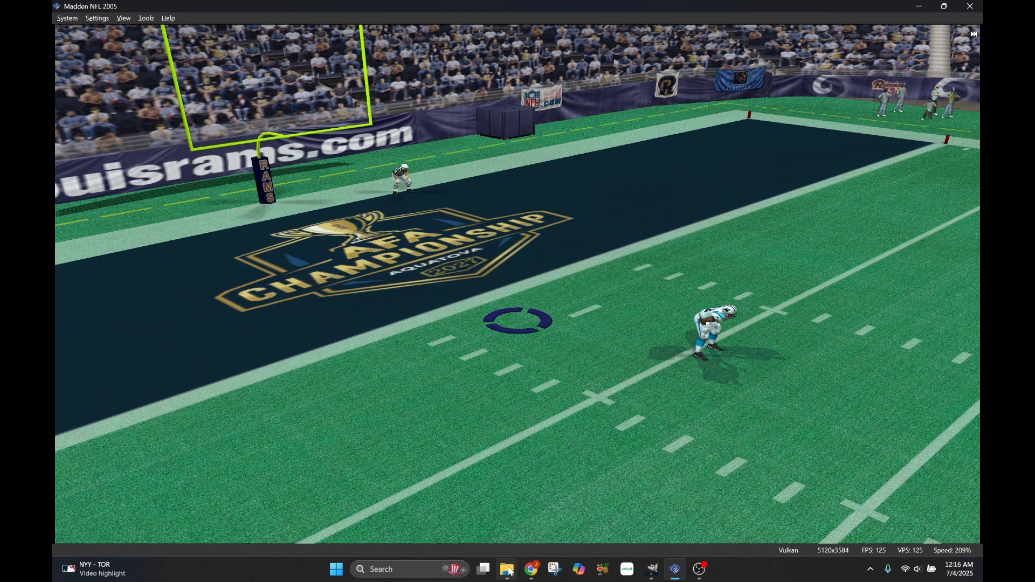
Switch to GIMP, select the AFA Champ 2027 layer, and undo the navy background fill and the logo's scaling
{"action": "mouse_move", "coordinate": [516, 575]}
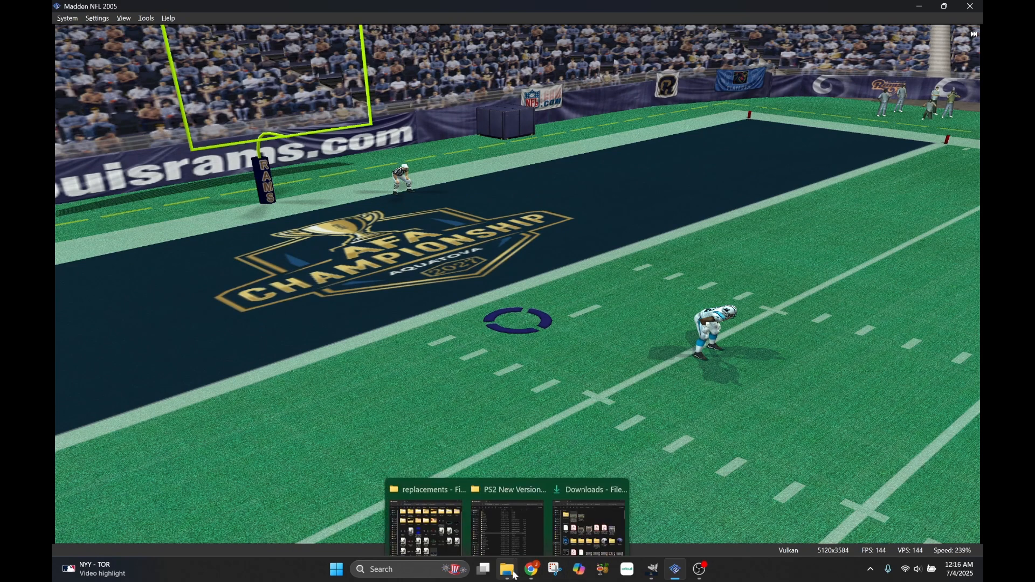
{"action": "left_click", "coordinate": [652, 572]}
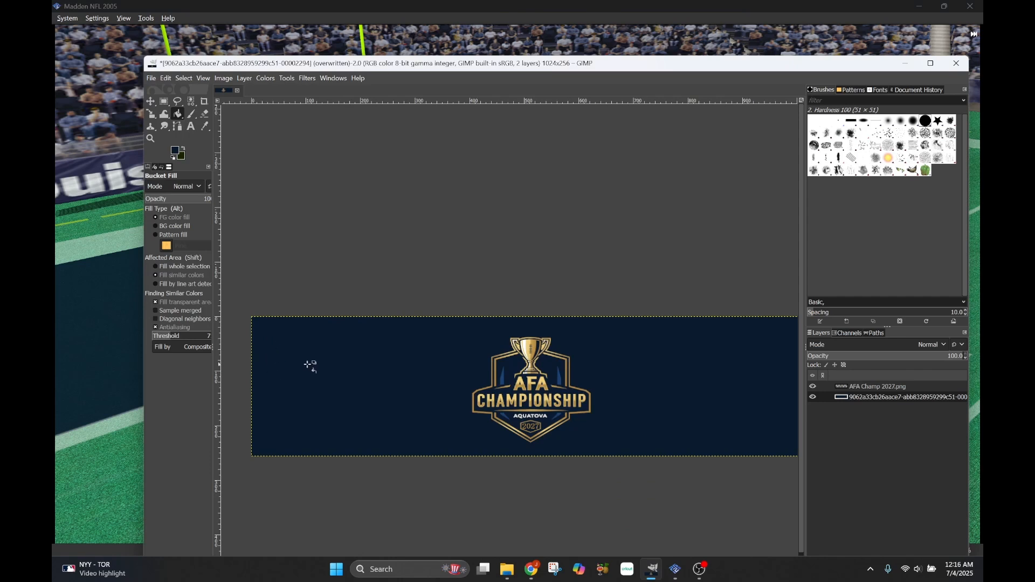
{"action": "left_click", "coordinate": [873, 388]}
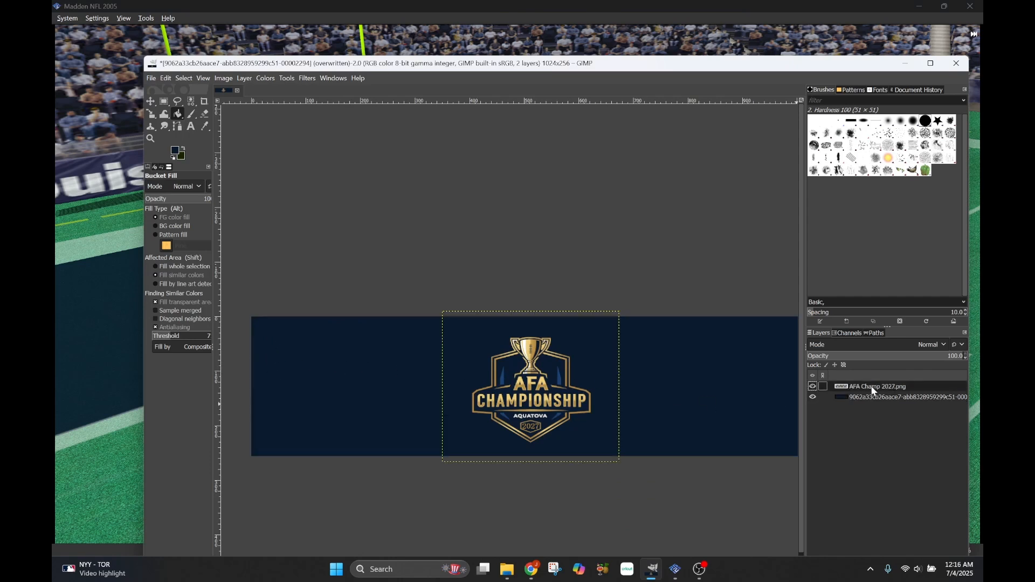
{"action": "left_click", "coordinate": [154, 114]}
{"action": "key", "text": "ctrl+z"}
{"action": "key", "text": "ctrl+z"}
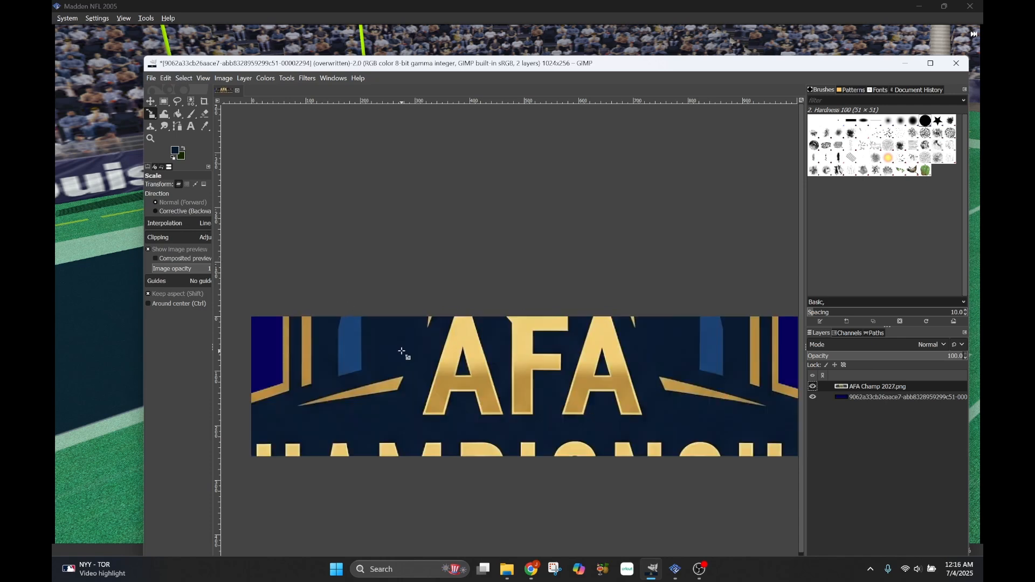
Scale the AFA Champ 2027 layer to 1150 x 1150 pixels and position its AFA CHAMPIONSHIP lettering centrally over the blue background
{"action": "left_click", "coordinate": [151, 102]}
{"action": "left_click_drag", "start_coordinate": [526, 398], "coordinate": [532, 296]}
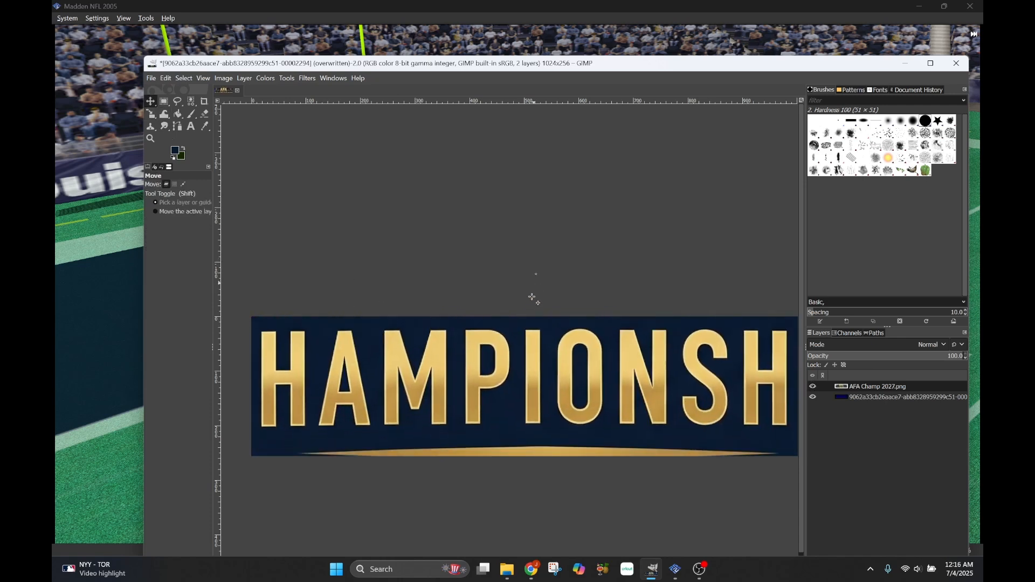
{"action": "scroll", "coordinate": [518, 380], "scroll_direction": "down", "scroll_amount": 2}
{"action": "left_click", "coordinate": [151, 115]}
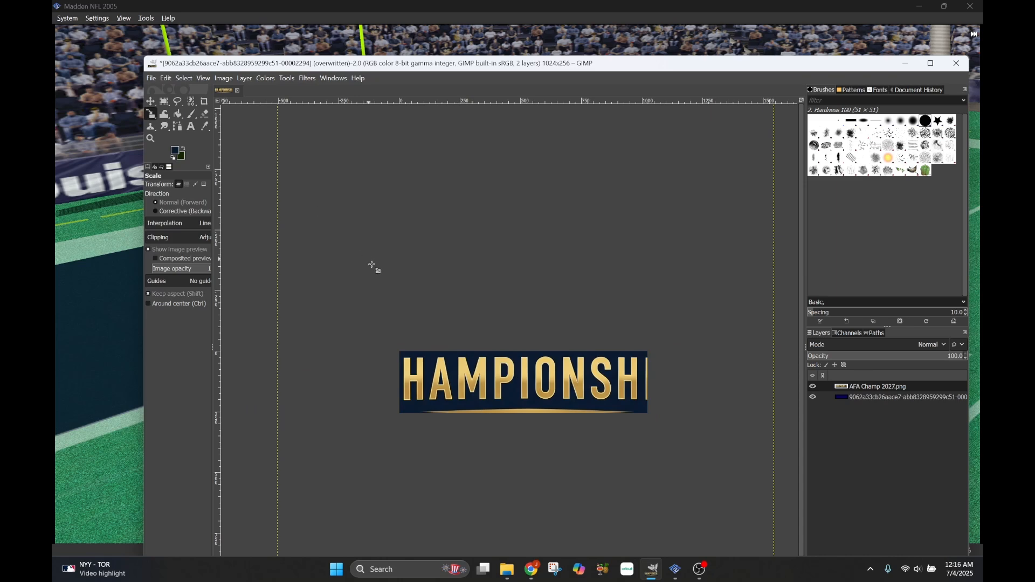
{"action": "left_click_drag", "start_coordinate": [375, 265], "coordinate": [499, 432]}
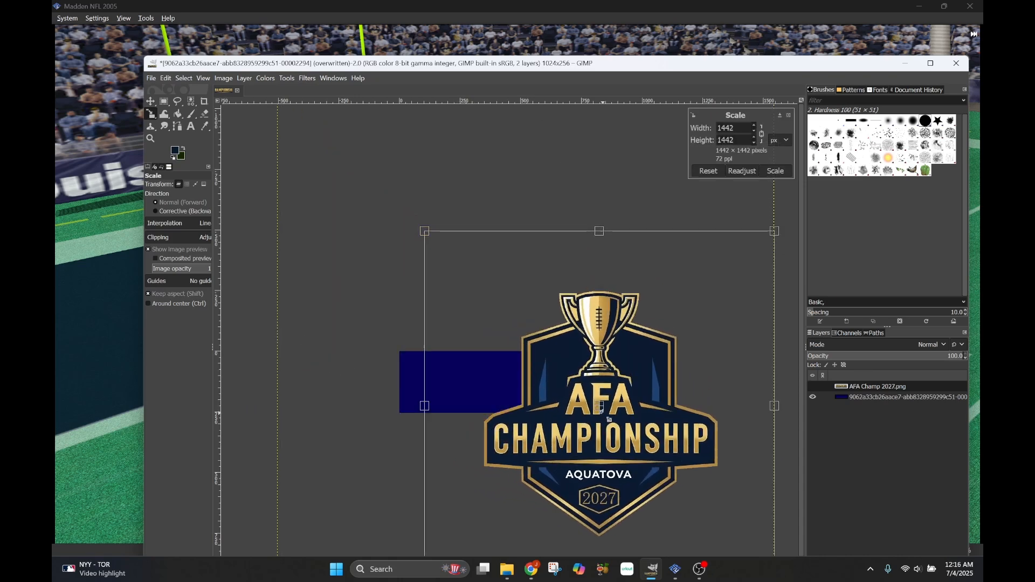
{"action": "left_click_drag", "start_coordinate": [599, 408], "coordinate": [525, 357]}
{"action": "left_click_drag", "start_coordinate": [439, 296], "coordinate": [424, 315]}
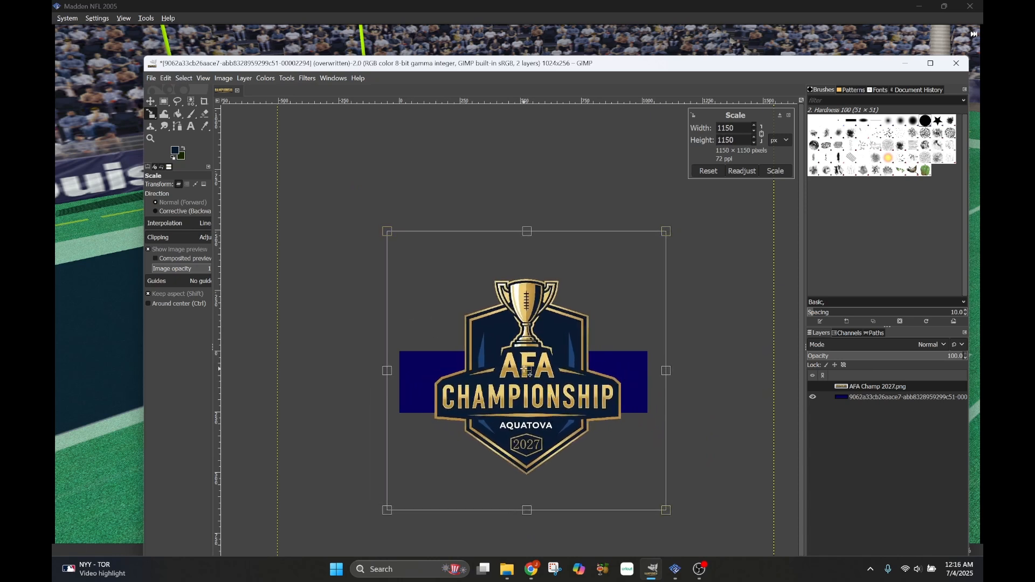
{"action": "left_click_drag", "start_coordinate": [528, 372], "coordinate": [522, 369]}
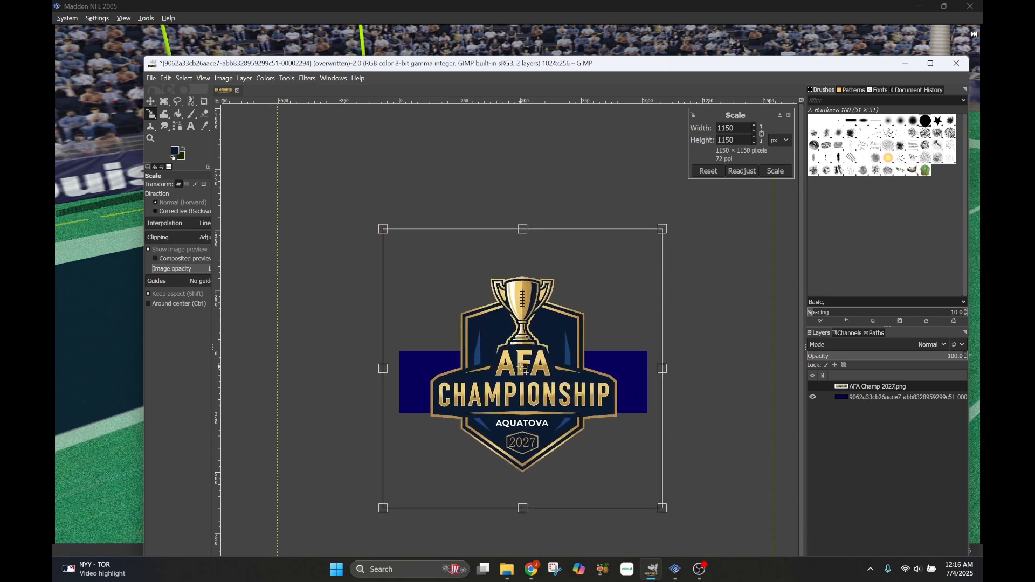
{"action": "left_click", "coordinate": [776, 171]}
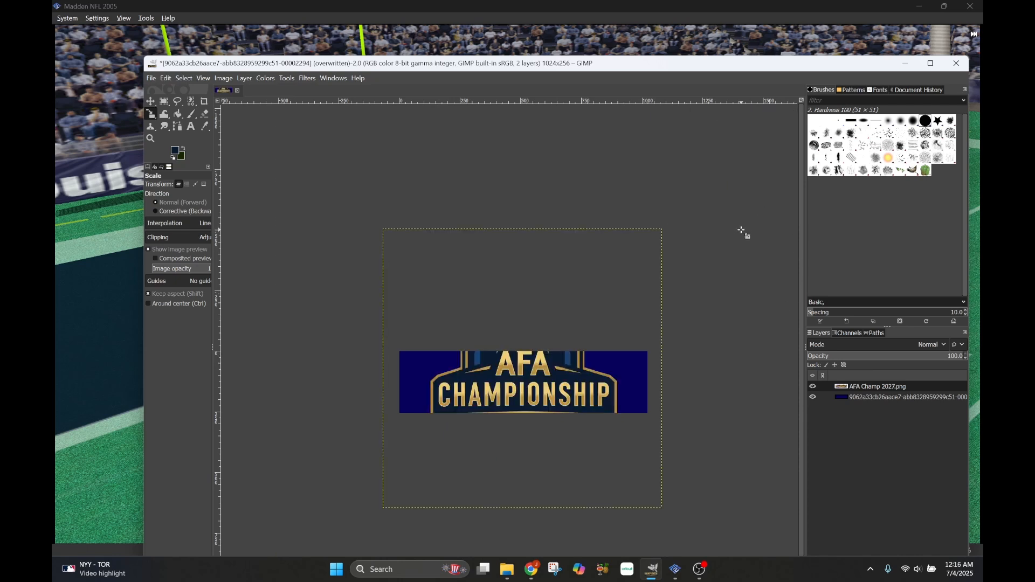
{"action": "left_click", "coordinate": [151, 102]}
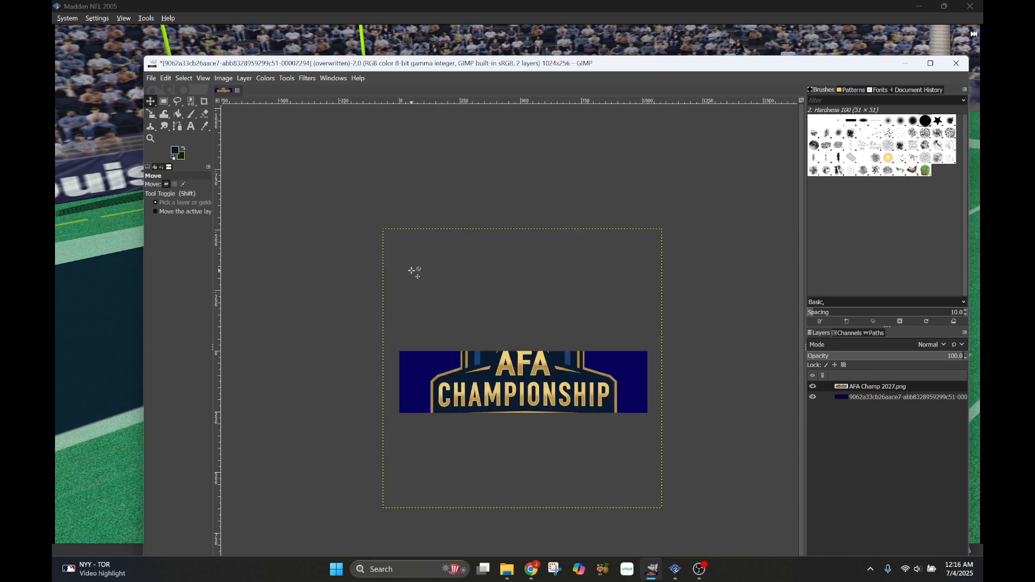
{"action": "left_click_drag", "start_coordinate": [542, 385], "coordinate": [541, 389]}
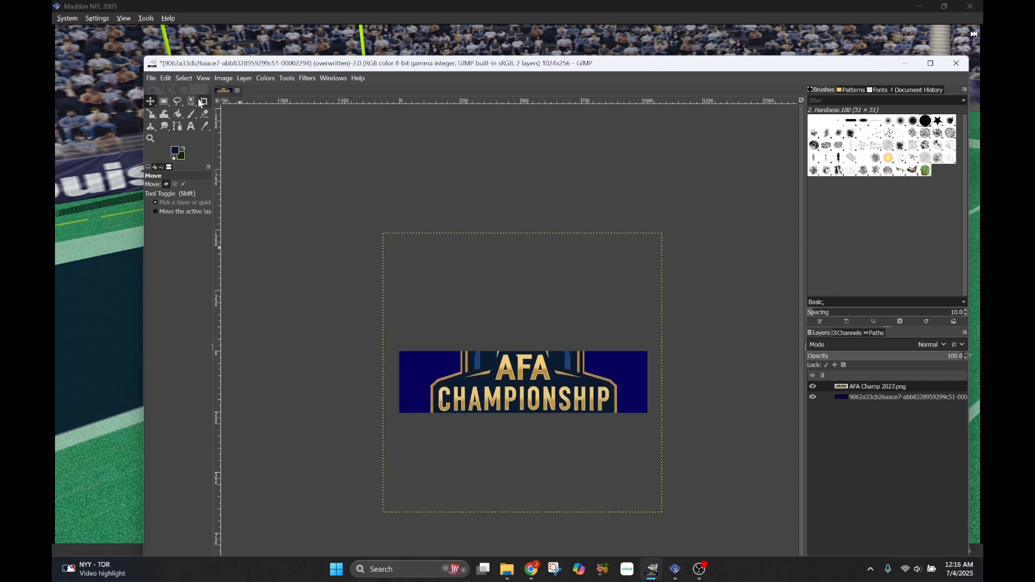
Set up the Eraser with a brush size of 41 for the AFA Champ 2027 layer
{"action": "left_click", "coordinate": [205, 113]}
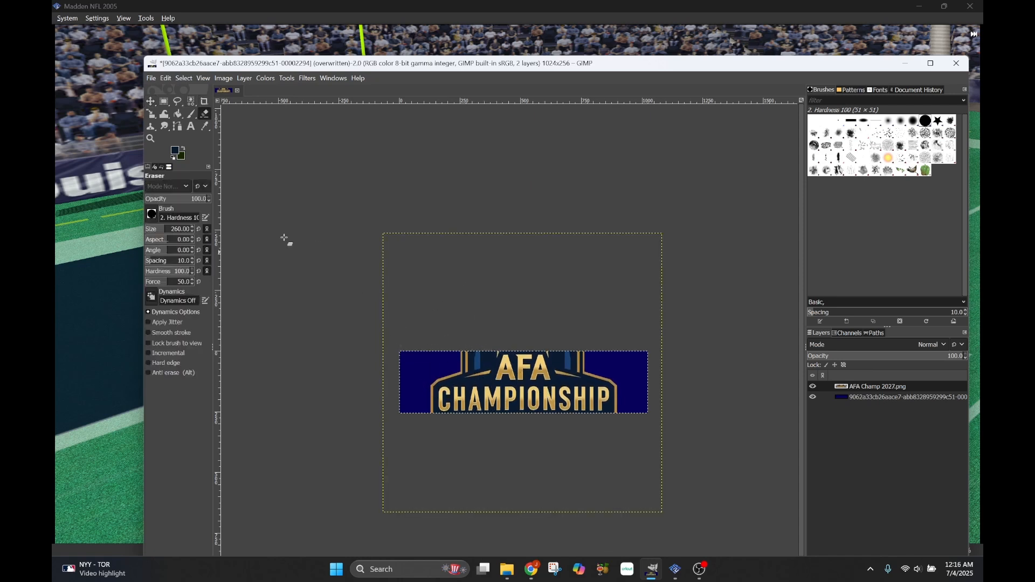
{"action": "left_click_drag", "start_coordinate": [154, 230], "coordinate": [152, 231]}
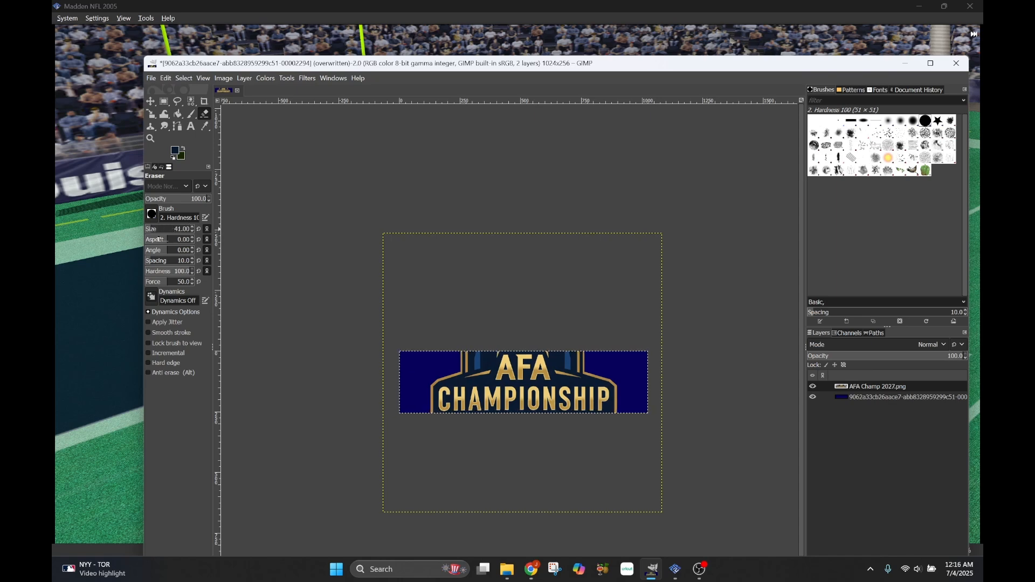